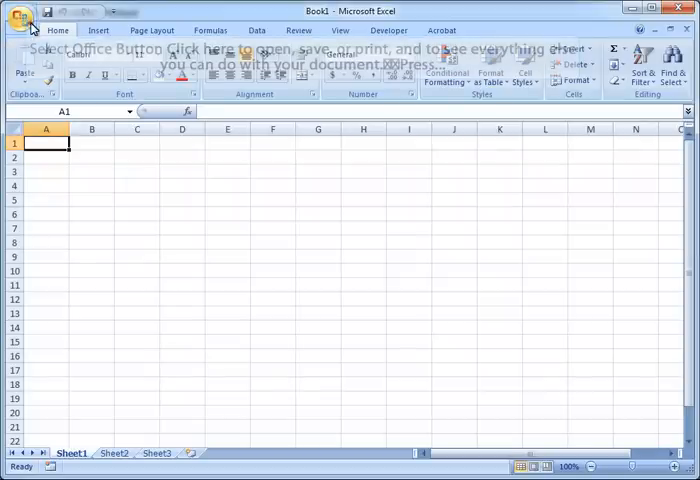
- Bring up the Office Button menu with the Open, Save and Print commands
click(22, 18)
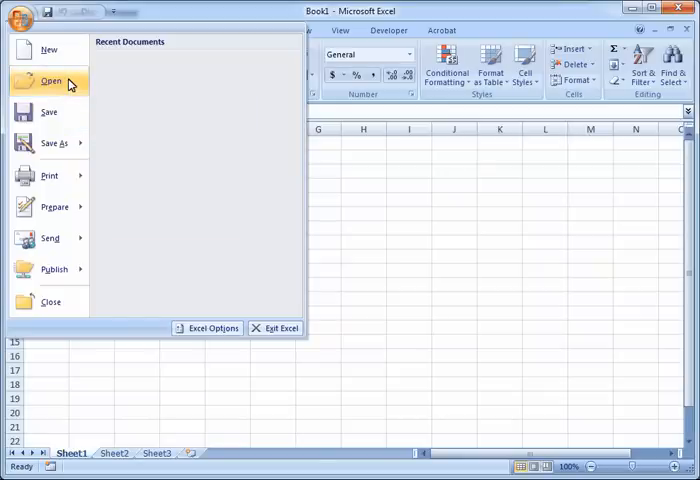
- Start opening a file and navigate into the tutorial2 folder via Recent Places
click(71, 83)
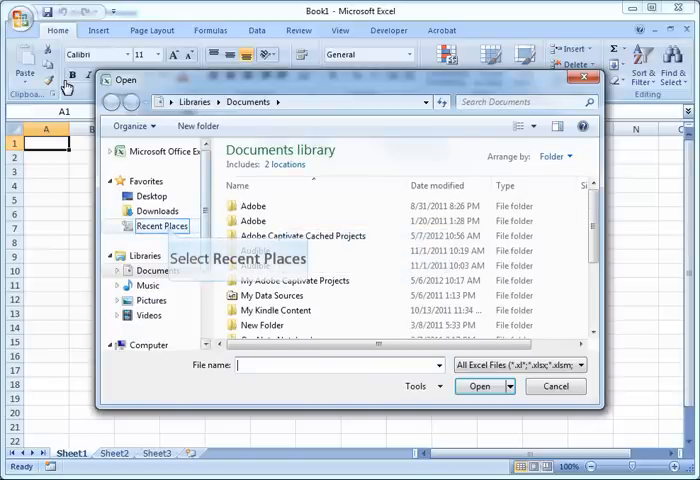
click(162, 226)
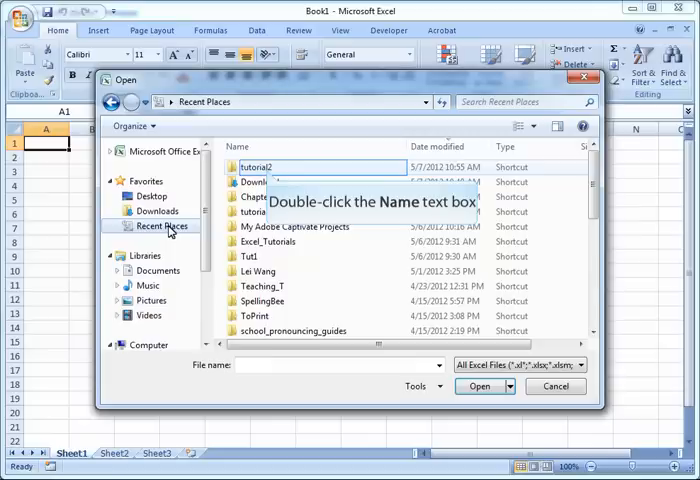
double_click(255, 167)
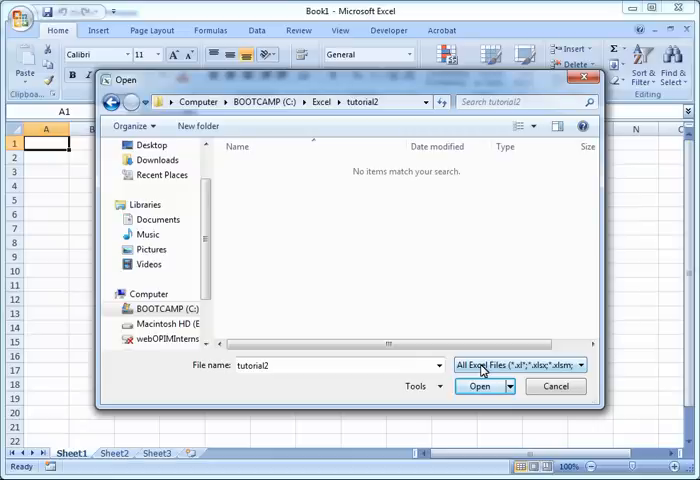
- Show All Files (*.*), then open agricultural_data.txt to launch the Text Import Wizard
click(482, 367)
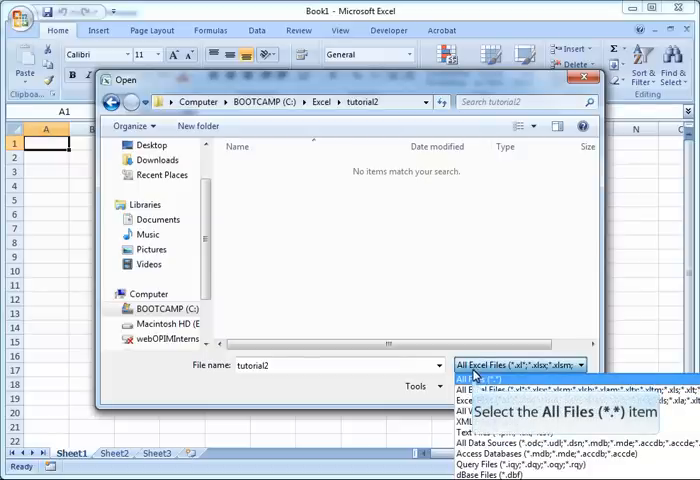
click(480, 378)
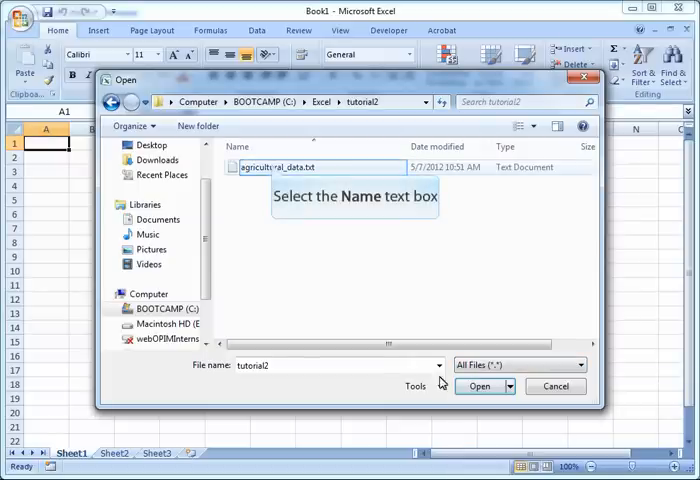
click(275, 167)
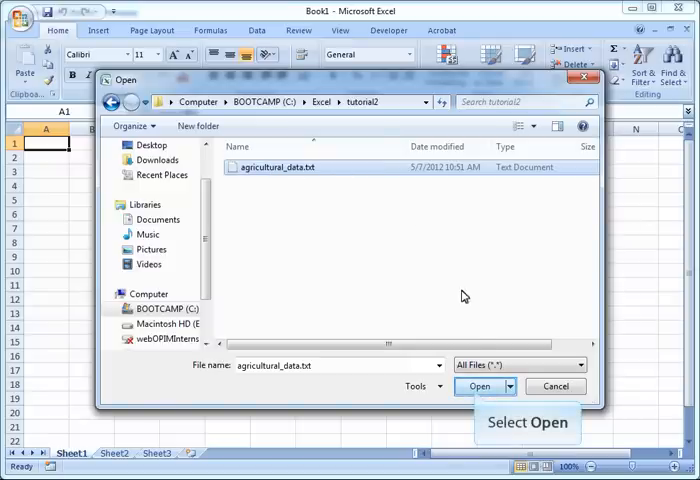
click(477, 390)
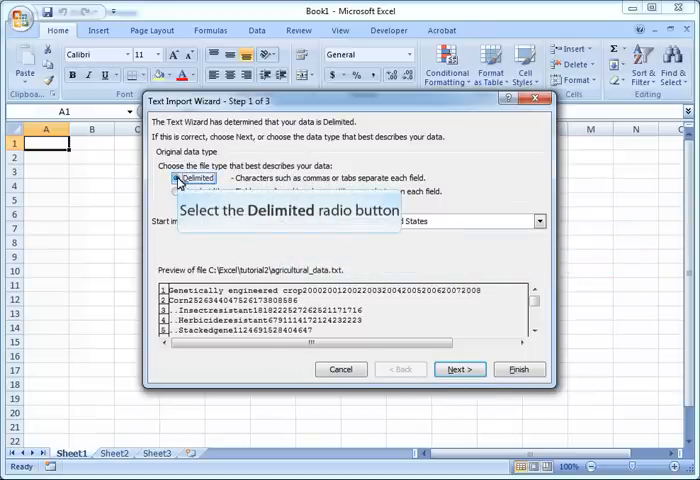
click(176, 178)
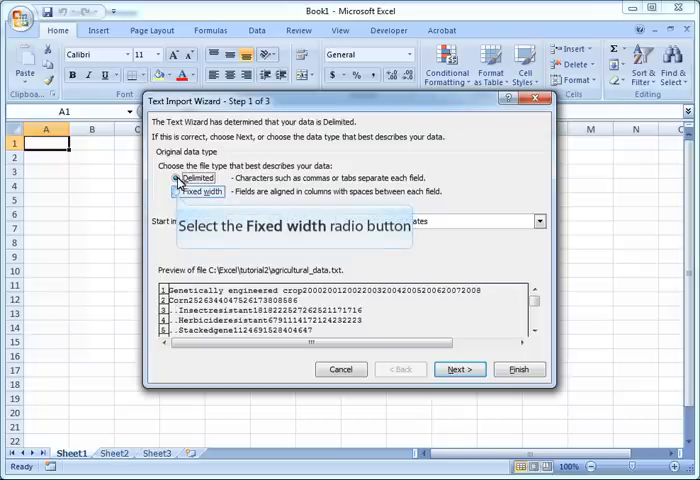
click(176, 192)
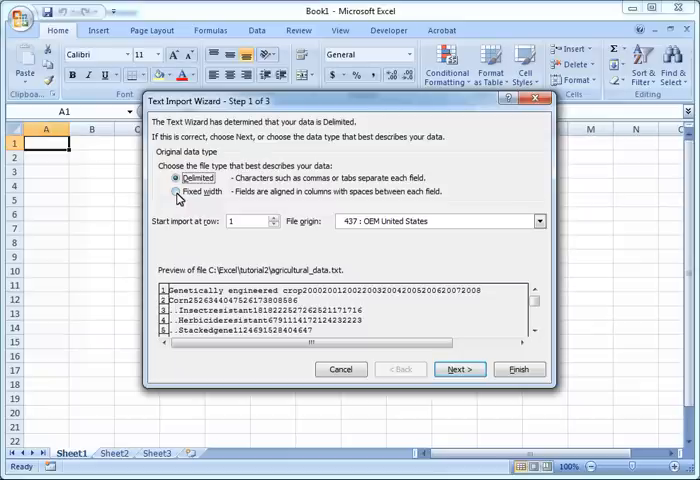
click(176, 192)
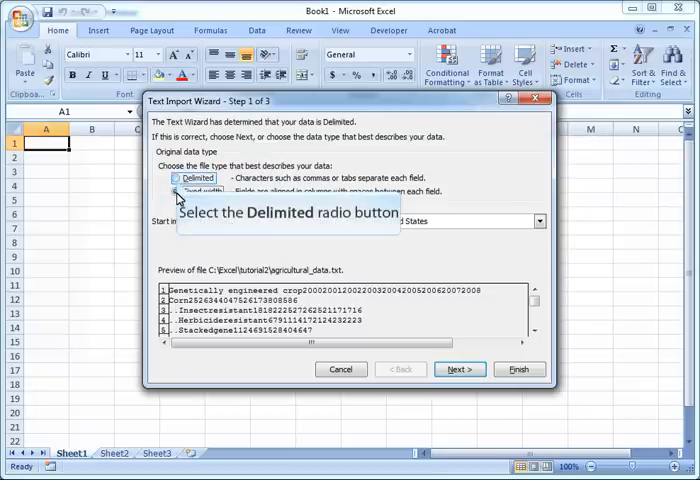
click(177, 179)
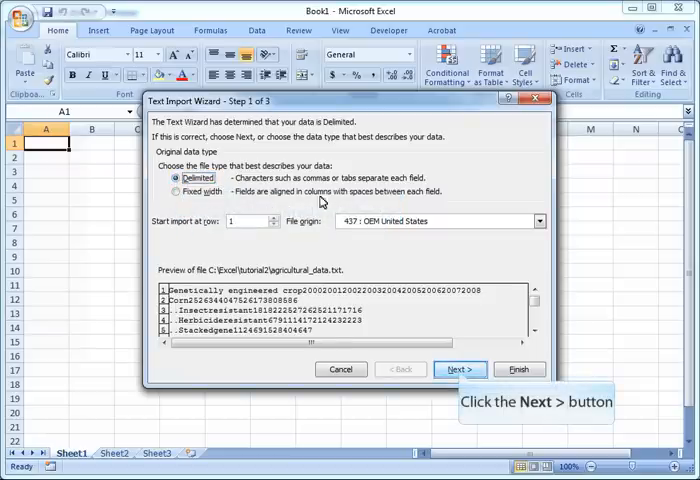
- Choose Tab as the delimiter and advance the wizard to the column data format step
click(459, 370)
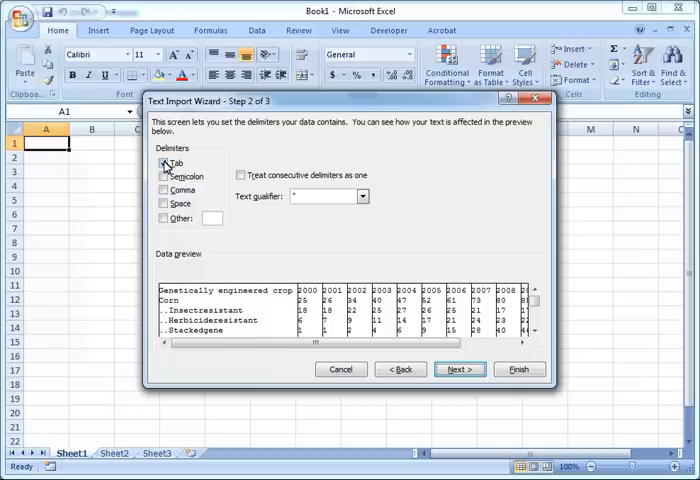
click(164, 163)
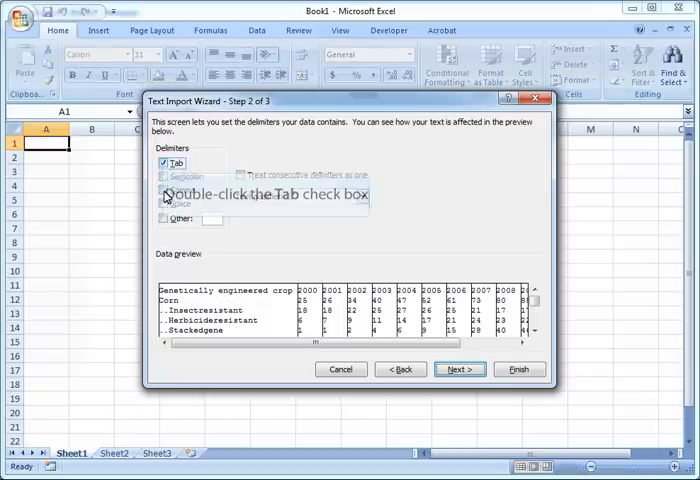
double_click(163, 163)
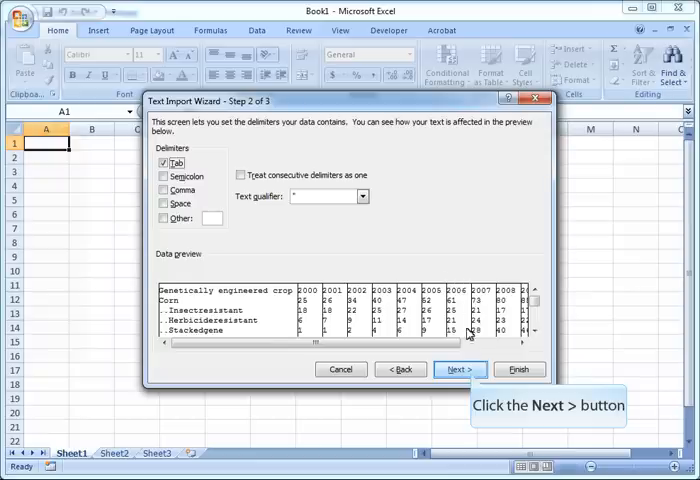
click(459, 370)
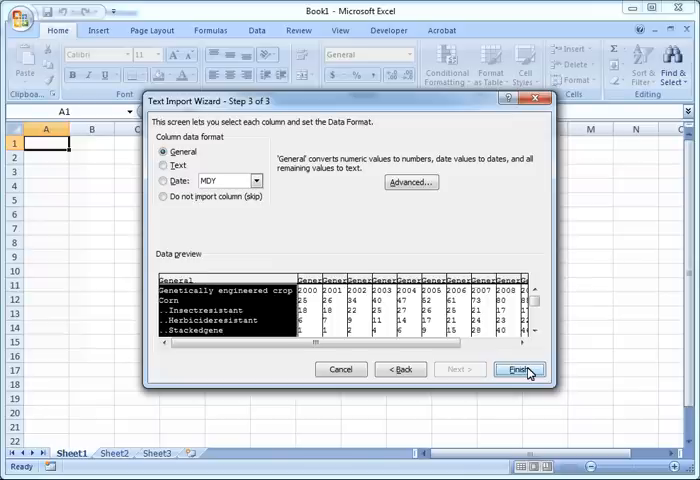
- Finish the import into columns A through L and maximize the agricultural_data.txt window
click(524, 371)
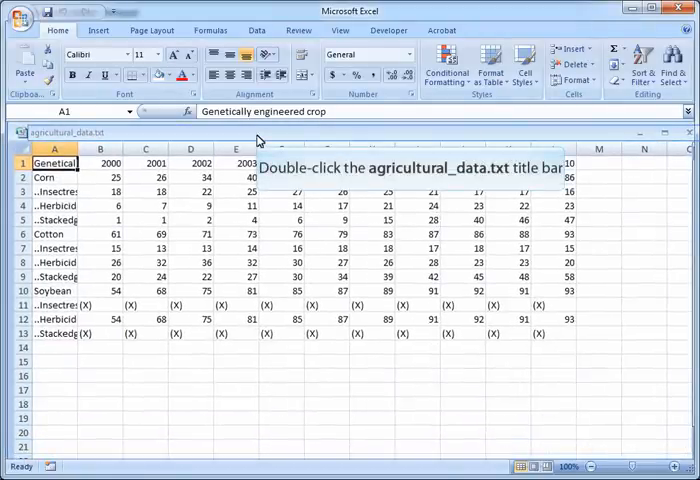
double_click(258, 132)
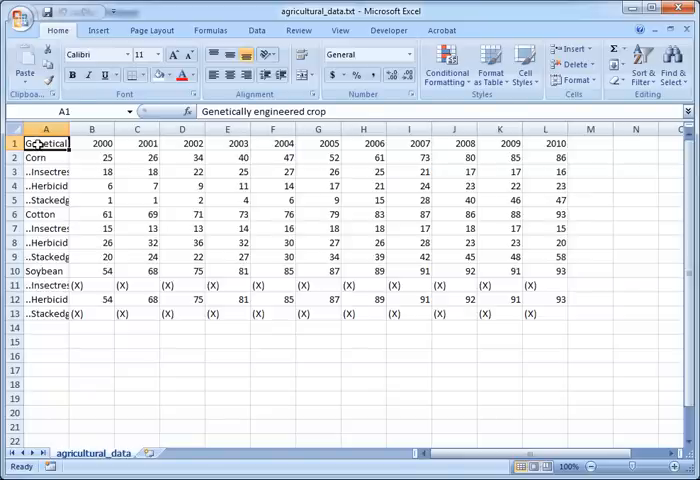
- Make header row A1:L1 bold, one size larger and centered
drag(37, 144, 555, 144)
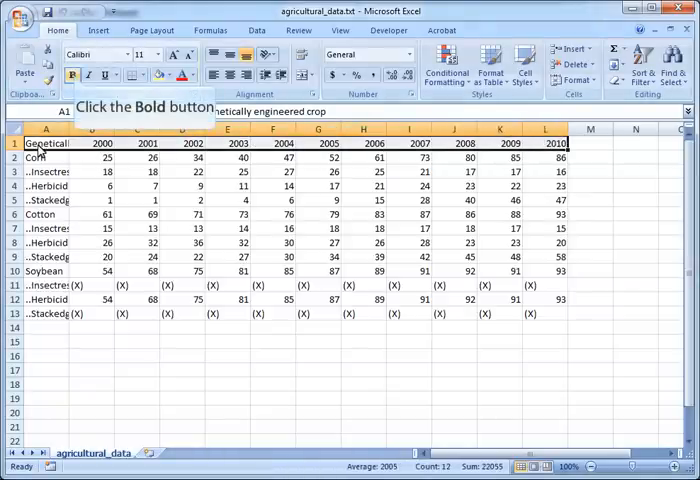
click(74, 78)
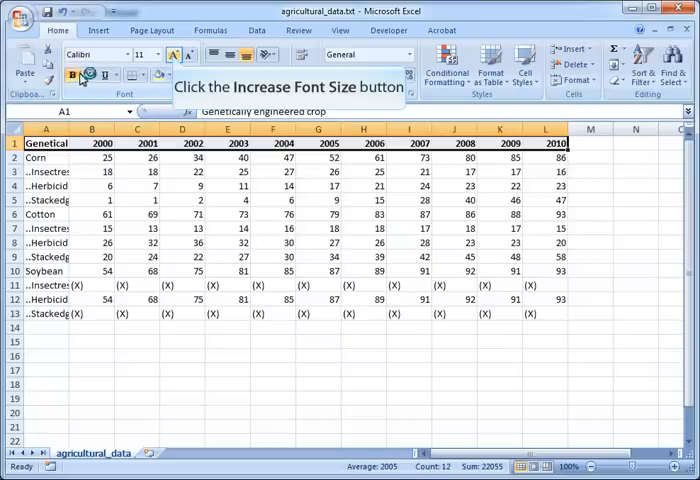
click(173, 55)
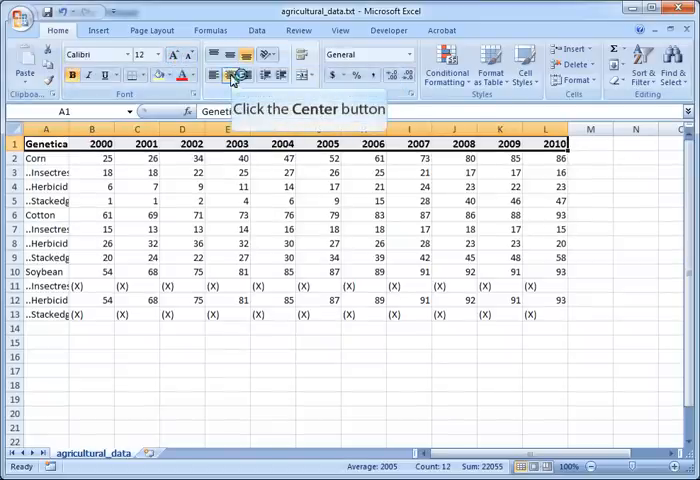
click(230, 77)
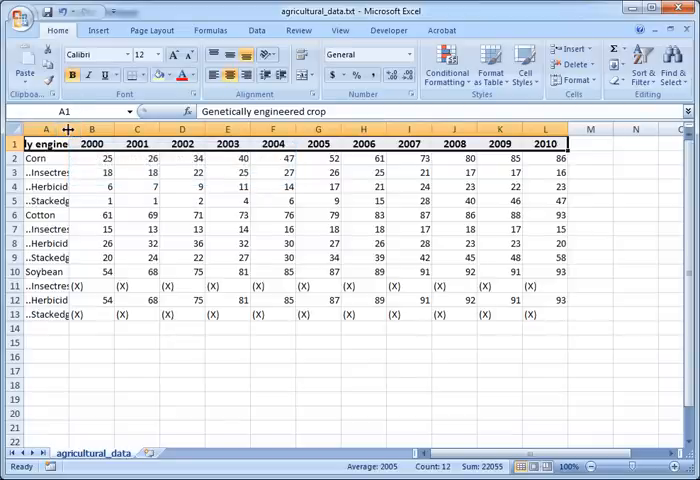
- Autofit column A to the crop names and select the data range B2:L13
double_click(68, 130)
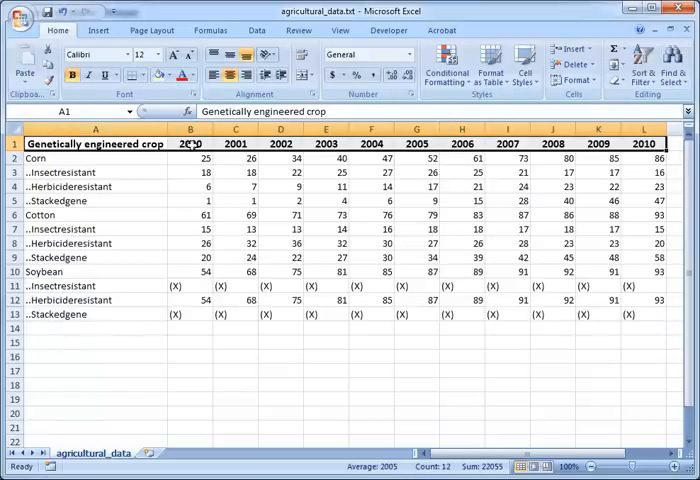
mouse_move(200, 158)
mouse_down()
mouse_move(352, 252)
mouse_move(640, 316)
mouse_up()
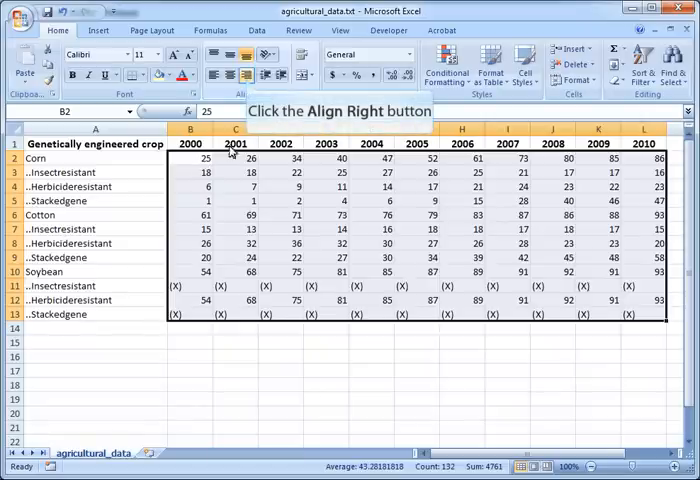
- Right-align the selected data values in B2:L13
click(248, 78)
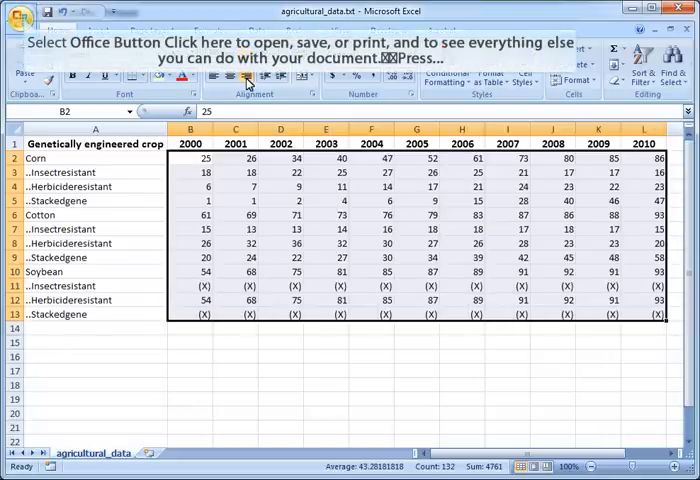
- Bring up Save As and choose Excel Workbook (*.xlsx) as the file type
click(20, 18)
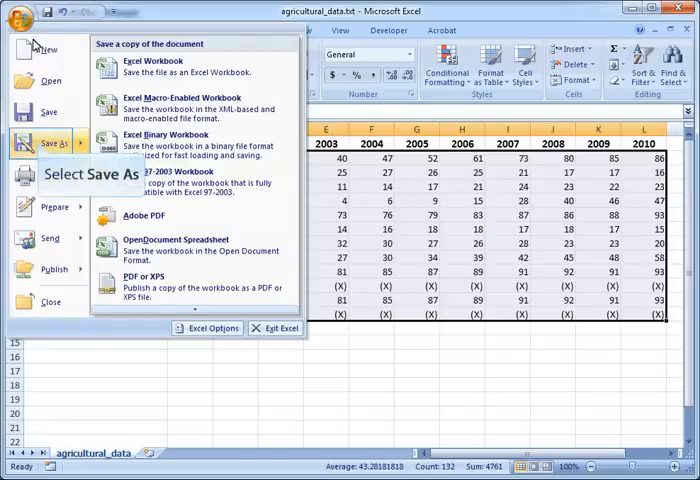
click(42, 147)
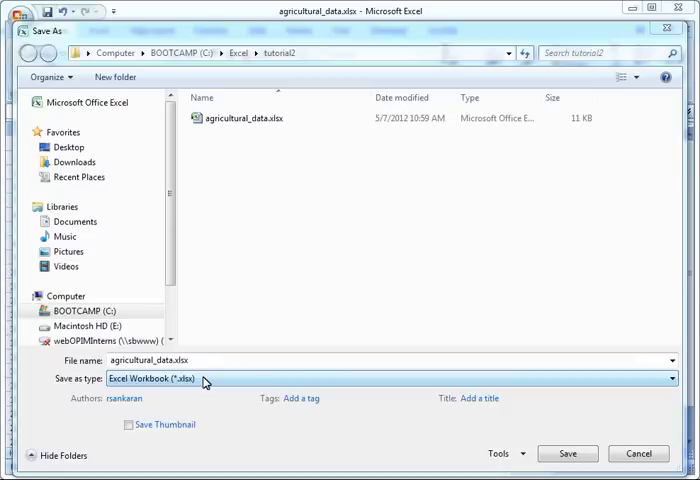
click(203, 380)
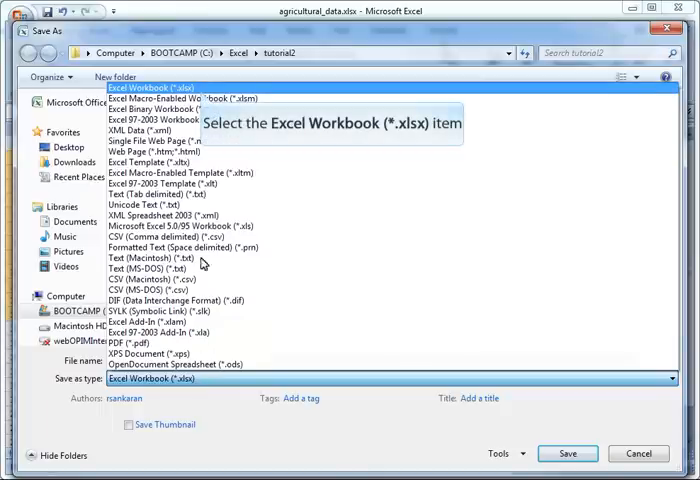
click(203, 88)
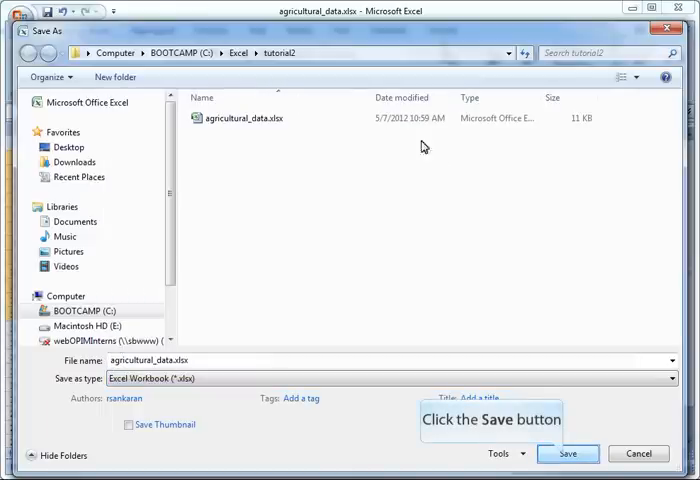